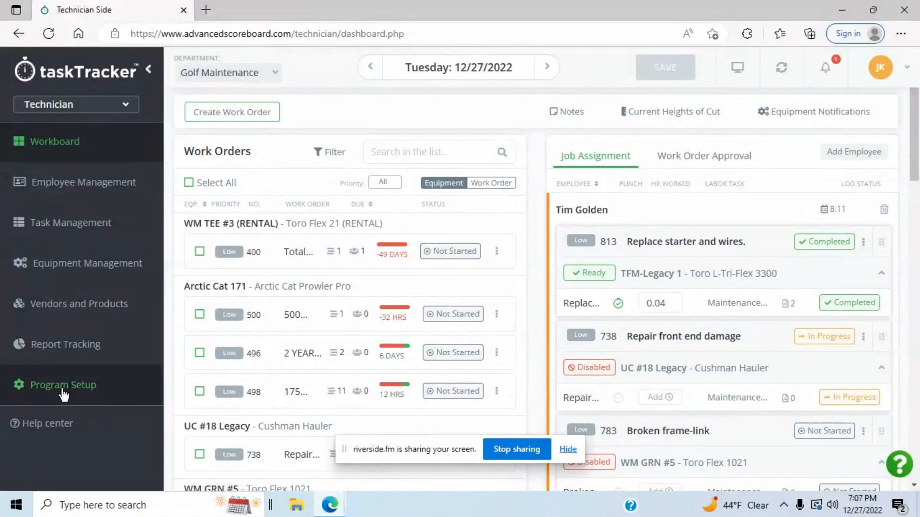
Search the equipment list for 1021 and open the preventive maintenance templates of WM GRN #1
left_click(98, 271)
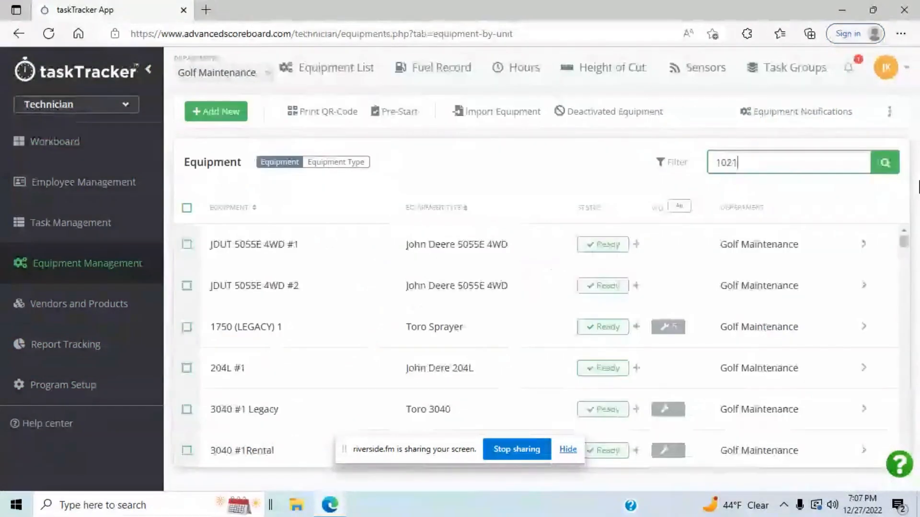
left_click(894, 164)
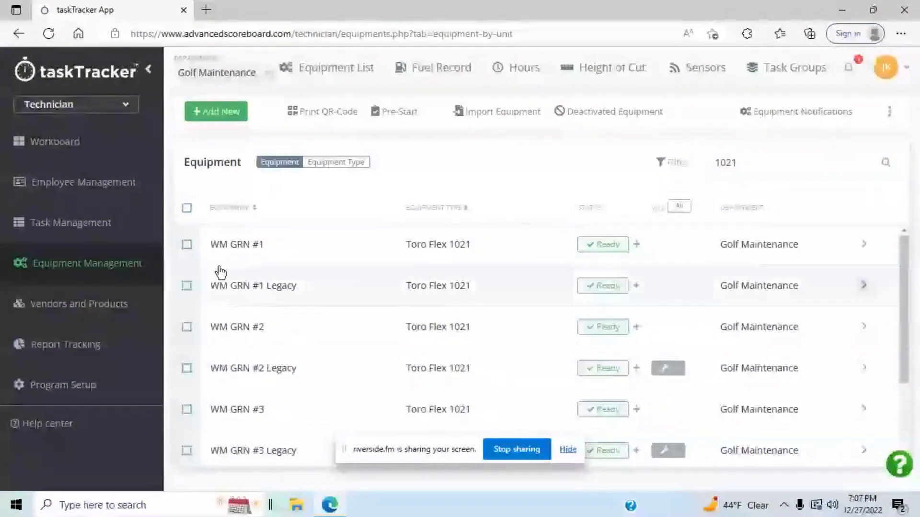
left_click(219, 245)
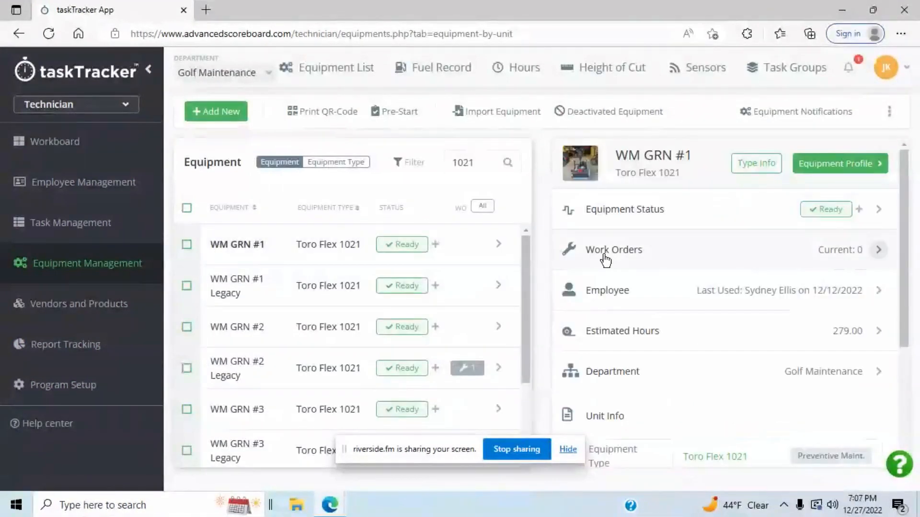
left_click(823, 167)
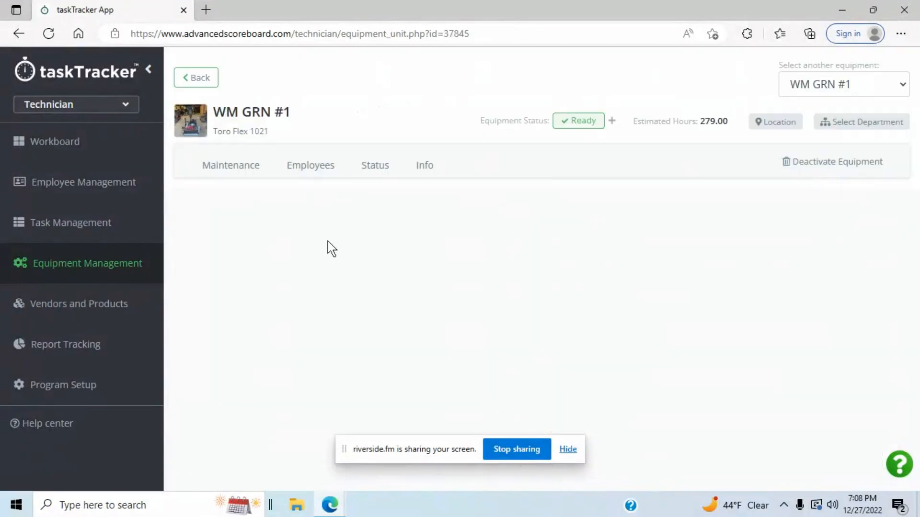
left_click(246, 163)
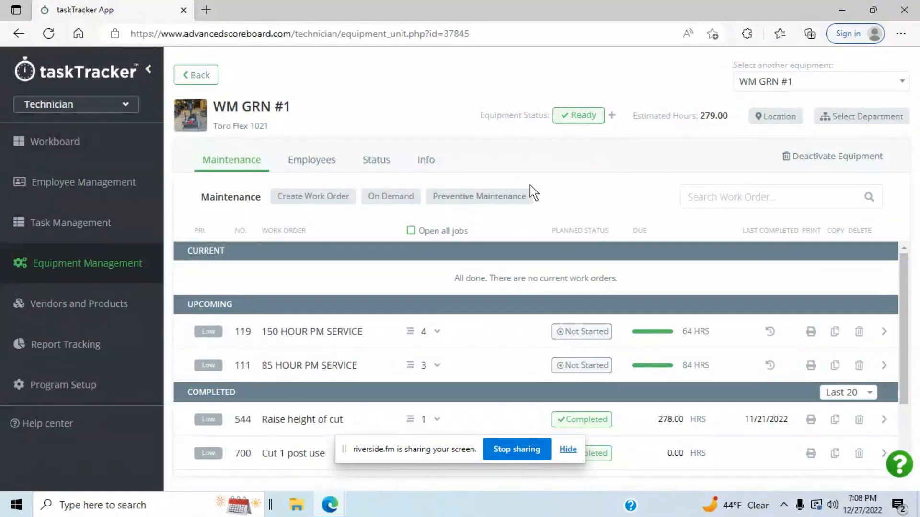
left_click(477, 205)
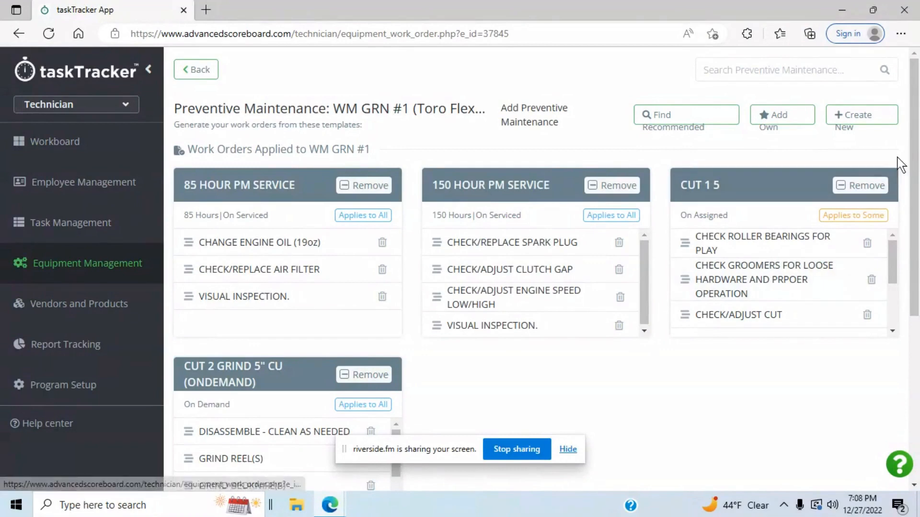
Review the jobs and the schedule settings of the CUT 1 5 work order template applied to WM GRN #1
left_click_drag(913, 135, 914, 150)
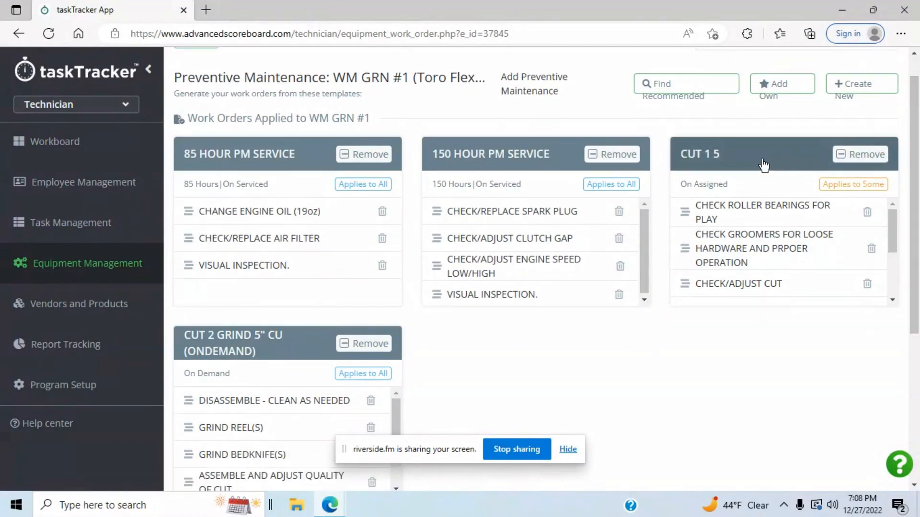
left_click(758, 165)
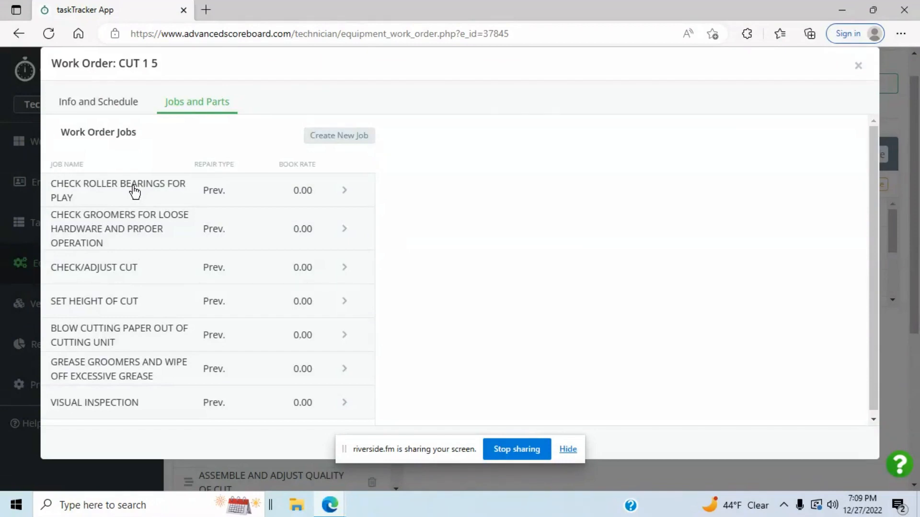
left_click(87, 97)
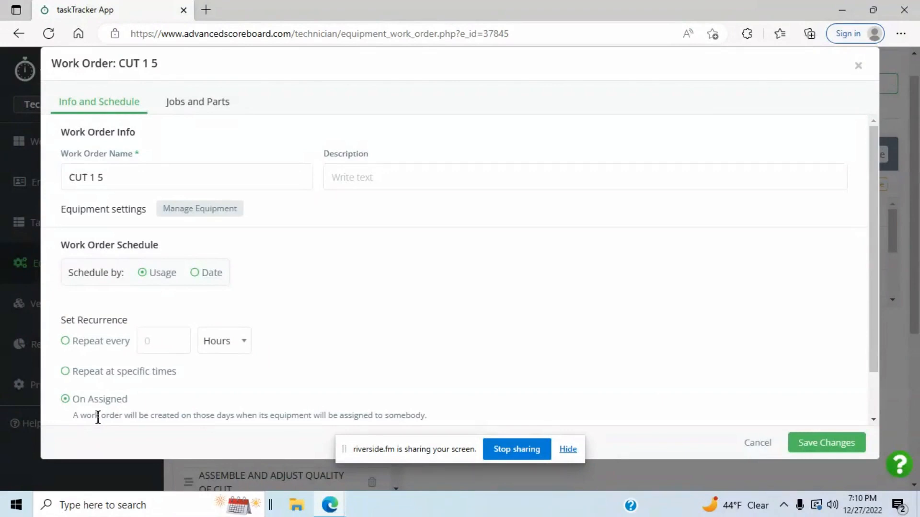
left_click(198, 102)
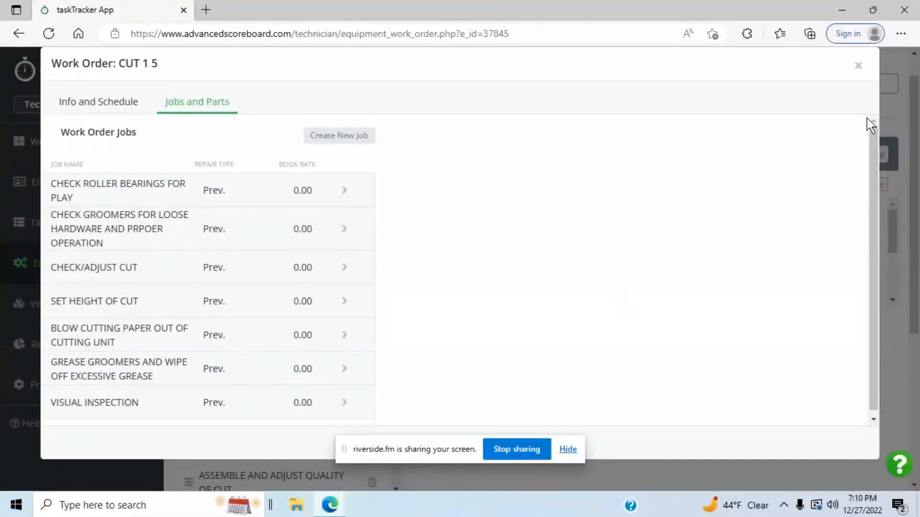
left_click(858, 66)
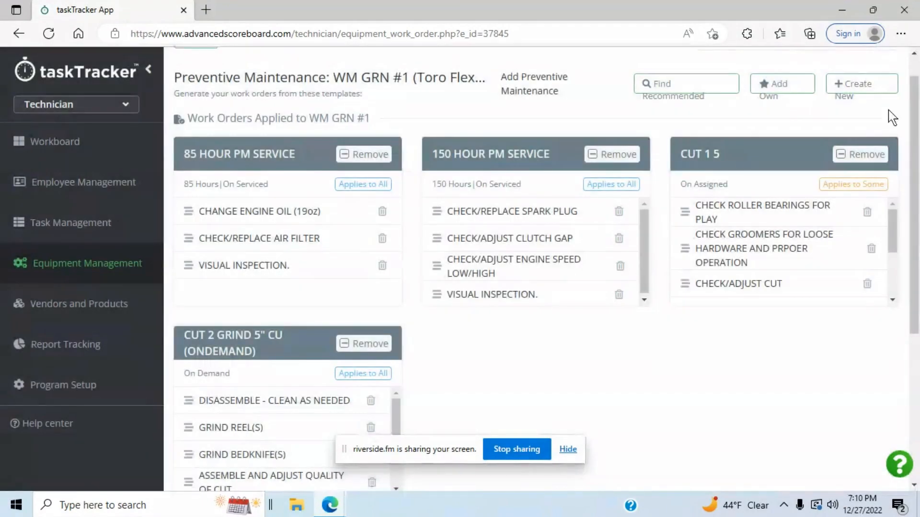
Open the CUT 2 GRIND 5" CU (ONDEMAND) template and examine its recurrence options
left_click_drag(914, 115, 918, 261)
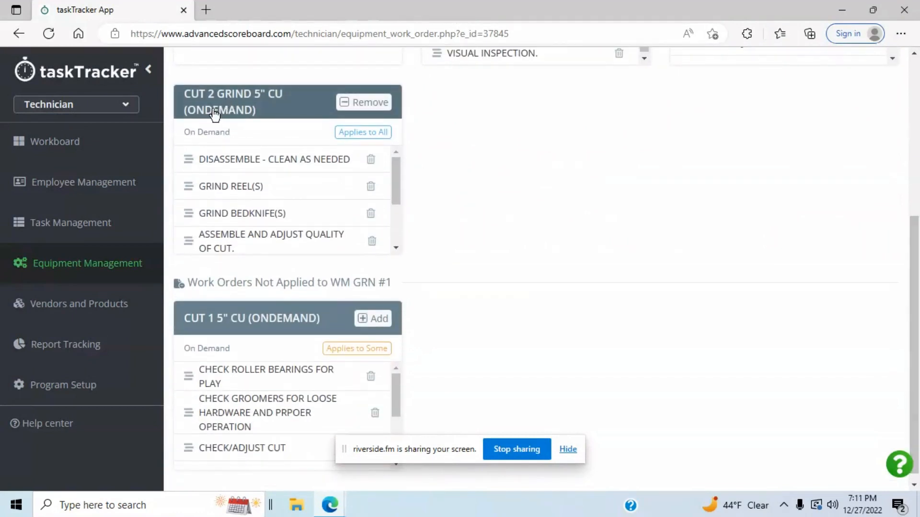
left_click(274, 100)
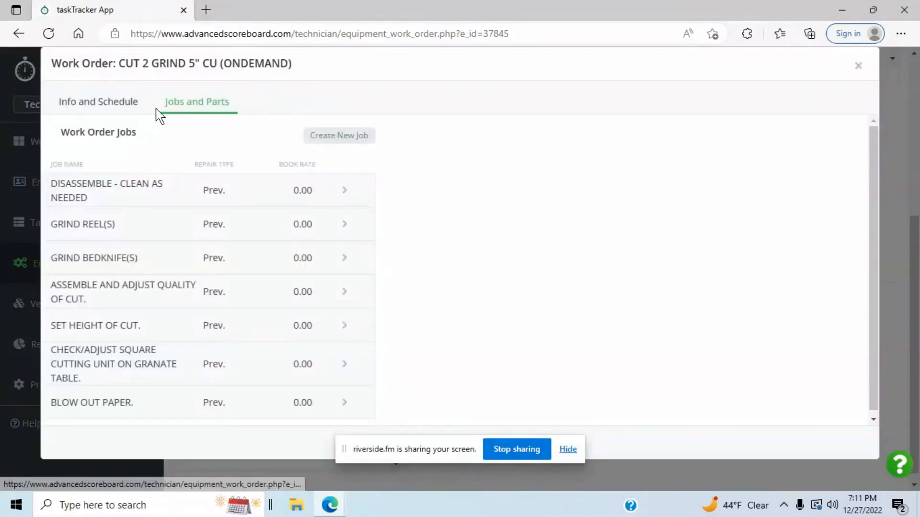
left_click(98, 101)
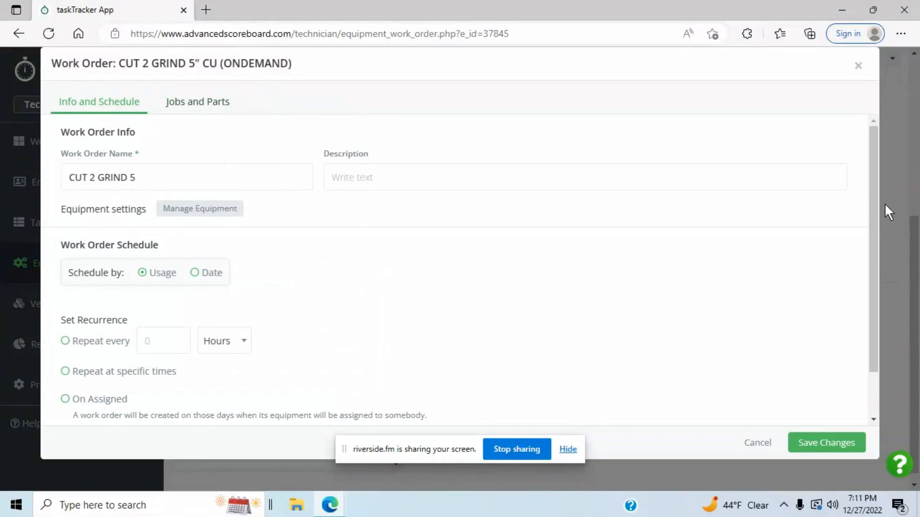
left_click_drag(873, 199, 873, 258)
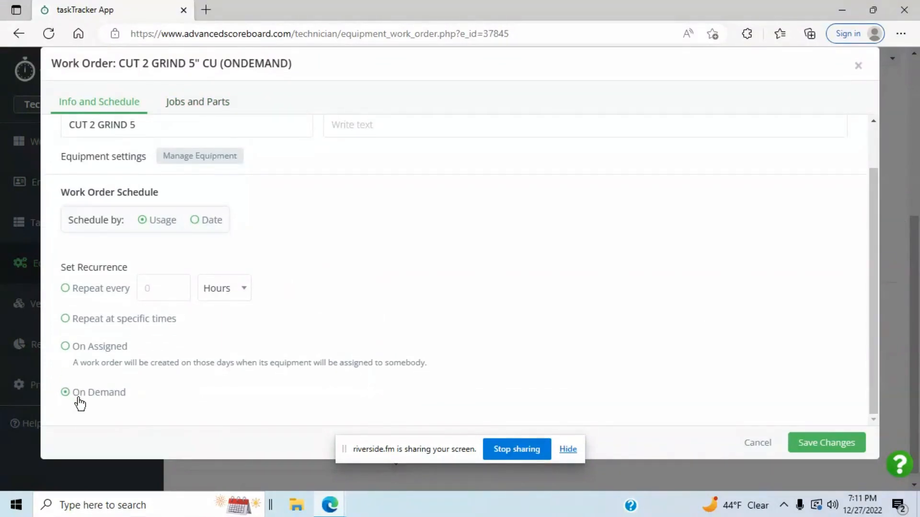
Review the template's job list and the details and parts of the DISASSEMBLE - CLEAN AS NEEDED job, then close the template
left_click(201, 102)
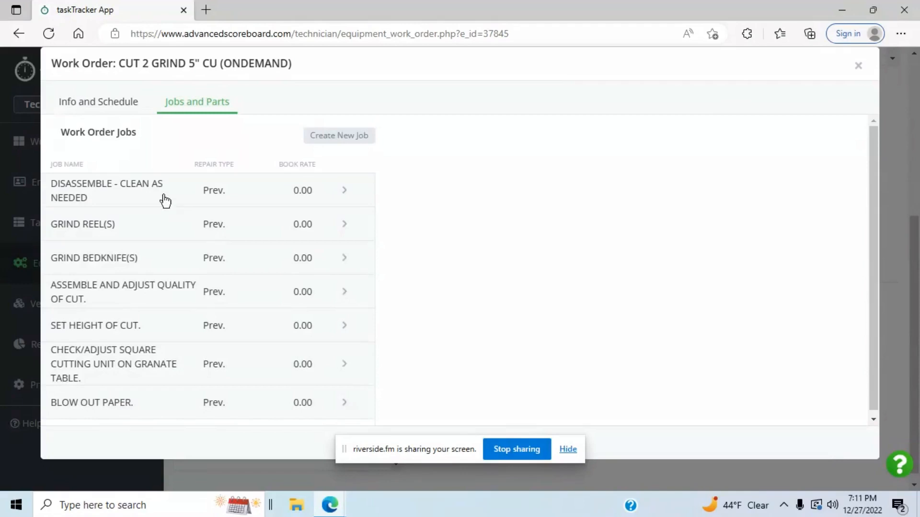
left_click(148, 187)
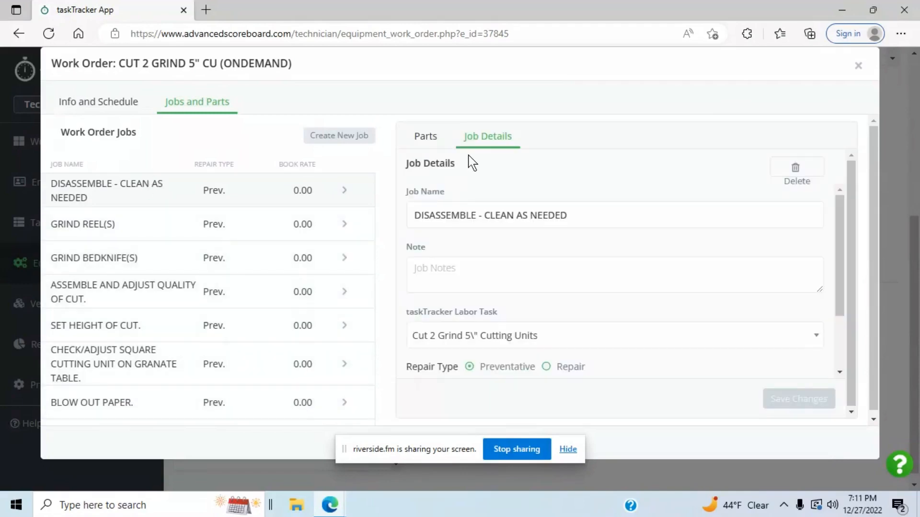
left_click(417, 143)
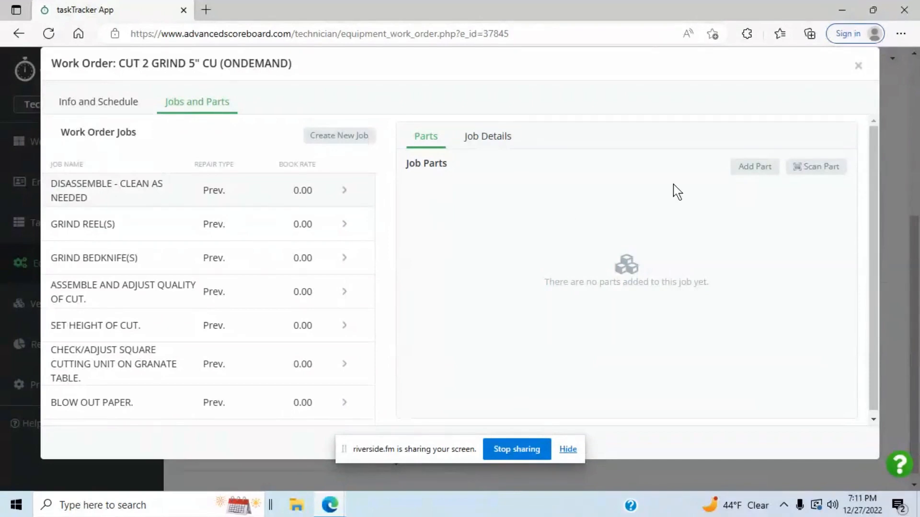
left_click(858, 66)
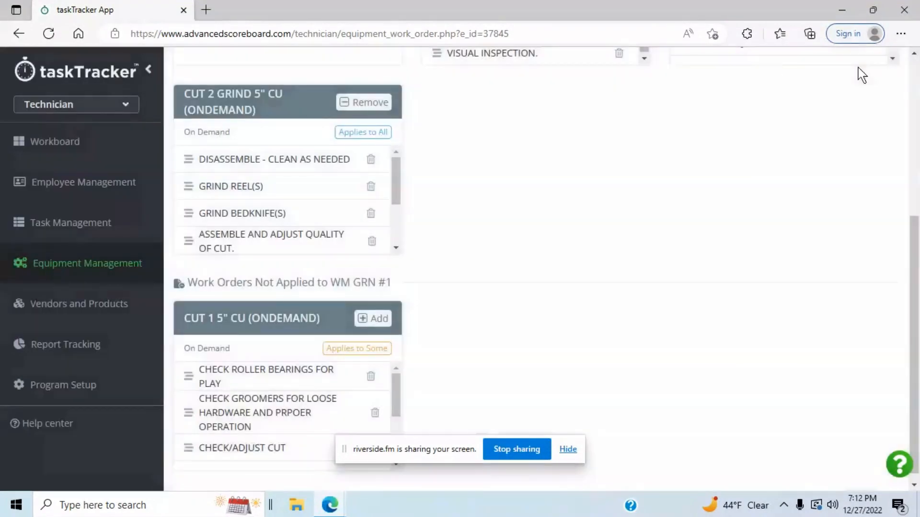
Return to WM GRN #1's maintenance overview and add the on-demand work order CUT 2 GRIND 5" CU (ONDEMAND)
scroll(916, 143, "up", 5)
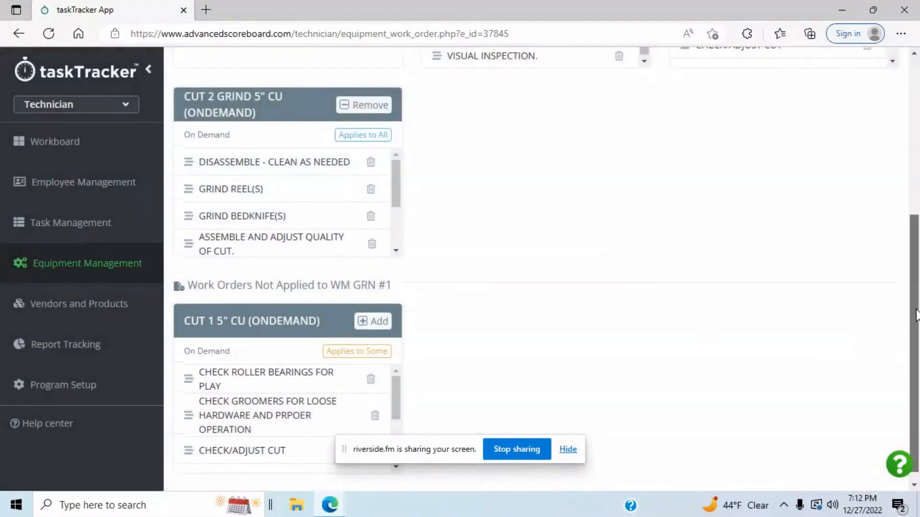
scroll(916, 143, "up", 1)
left_click(194, 70)
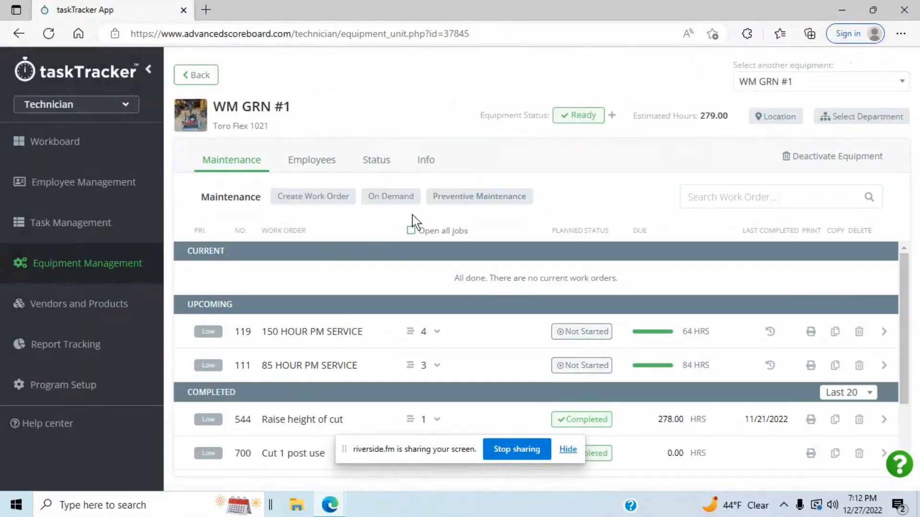
left_click(384, 204)
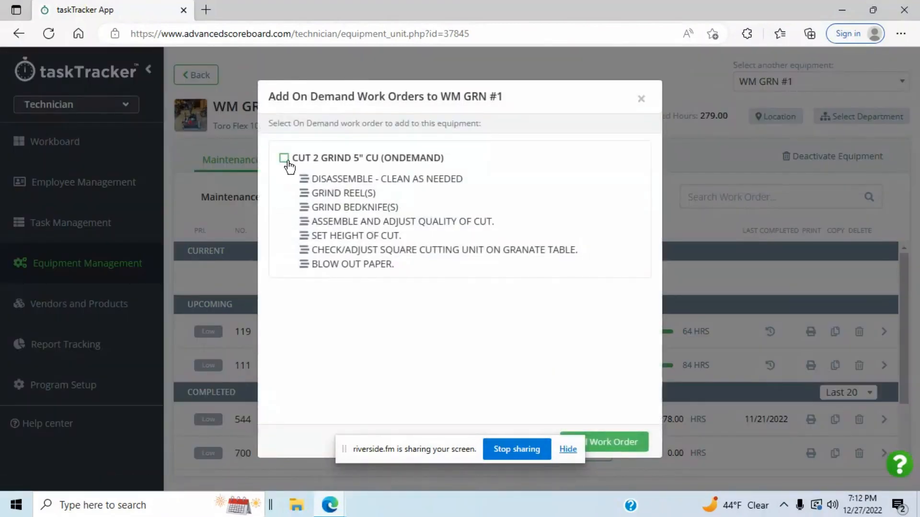
left_click(284, 158)
left_click(629, 444)
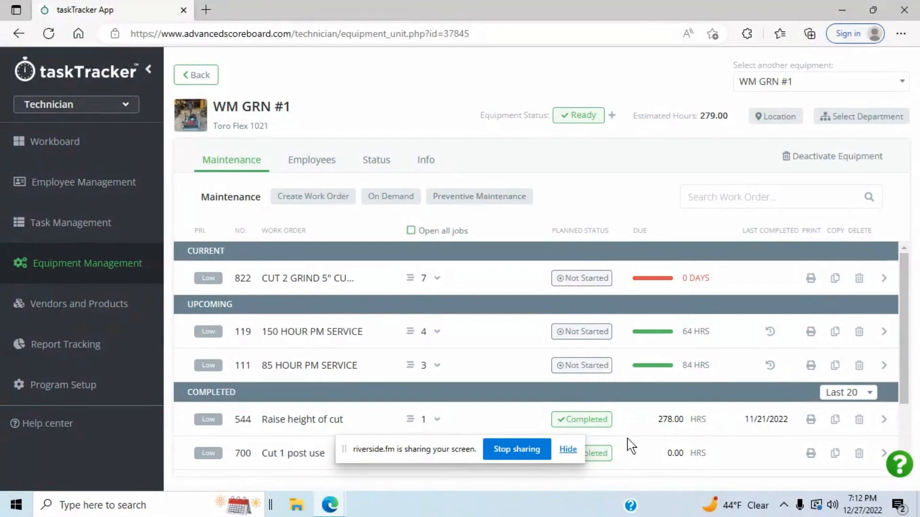
Check the last serviced hours of the upcoming 150 HOUR PM SERVICE on WM GRN #1
left_click(768, 337)
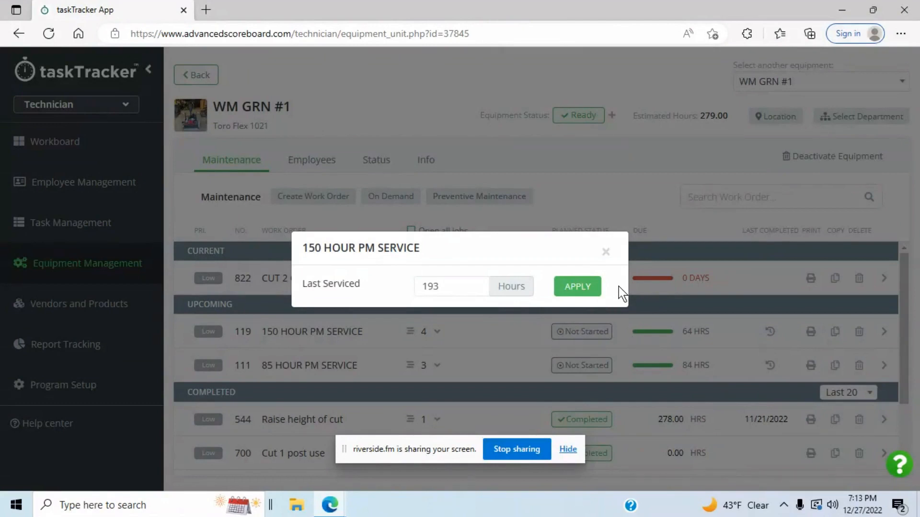
left_click(606, 252)
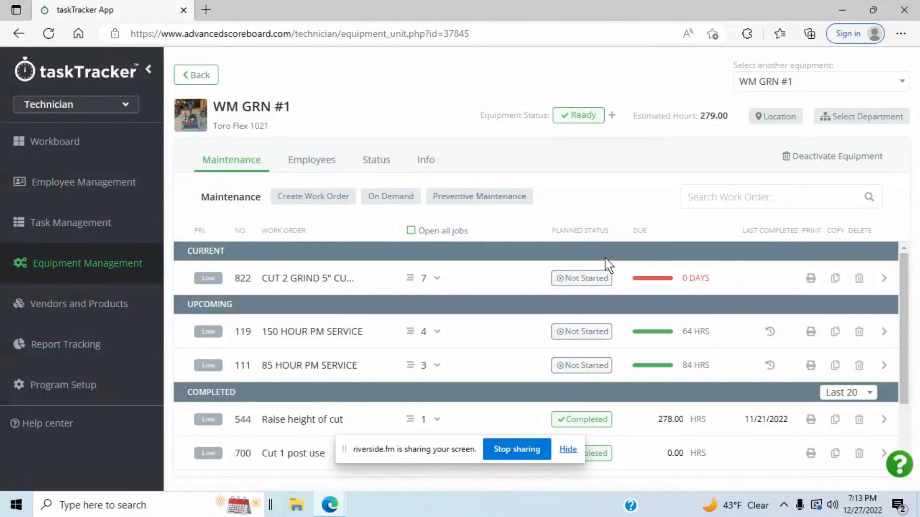
Return to the equipment list, search for 5010H, and open the equipment profile of FM #1
left_click(205, 82)
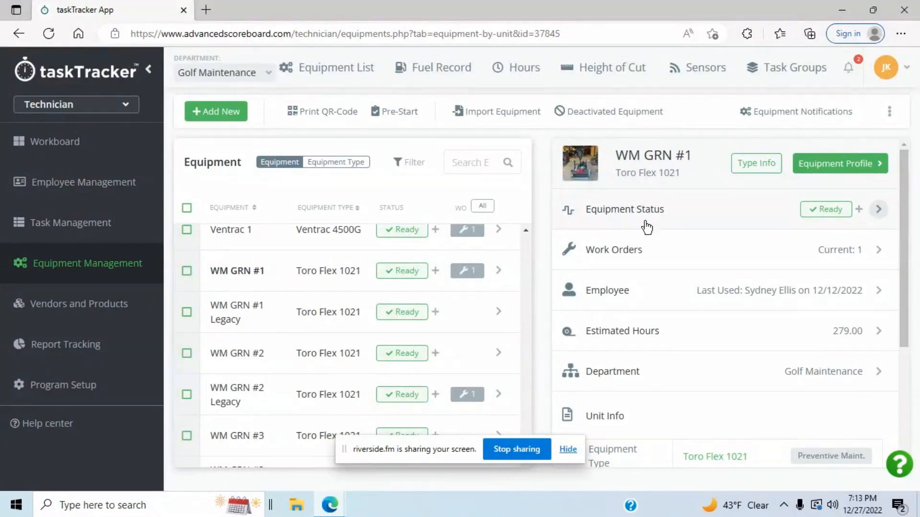
left_click(464, 168)
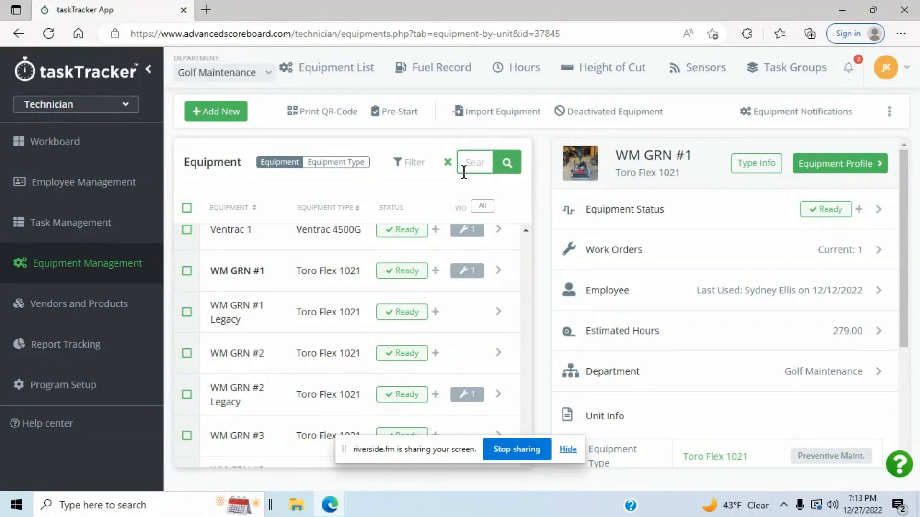
type("502")
key("BackSpace")
type("10H")
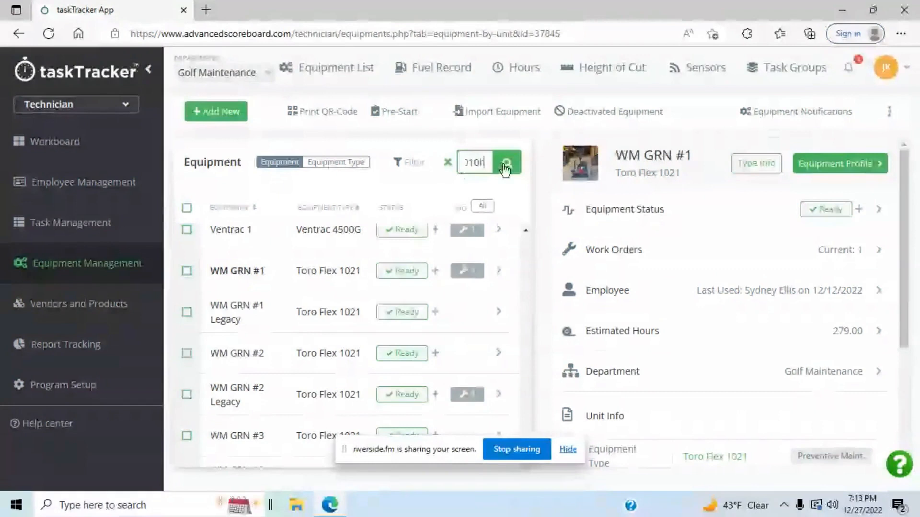
left_click(506, 167)
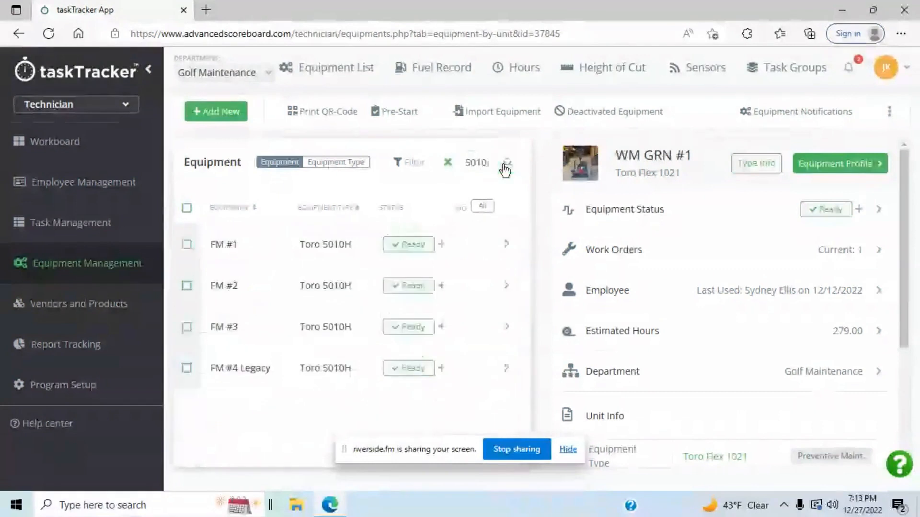
left_click(232, 244)
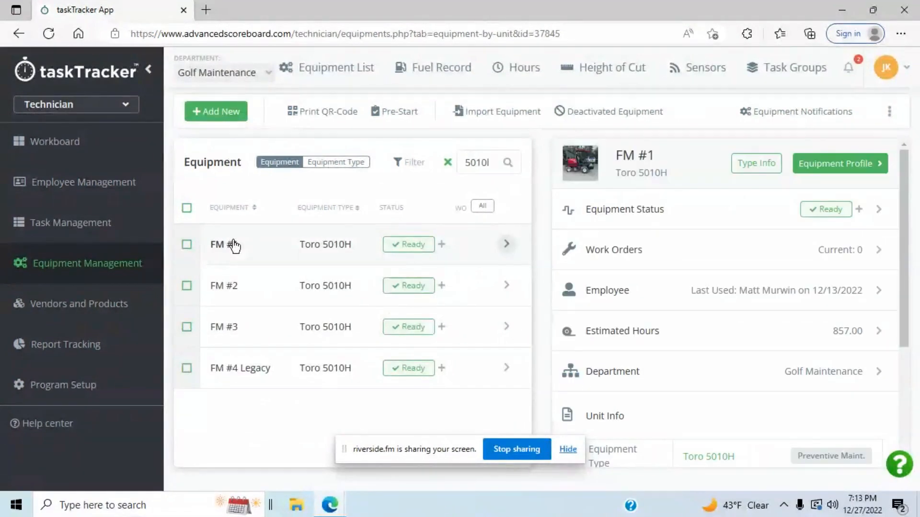
left_click(816, 172)
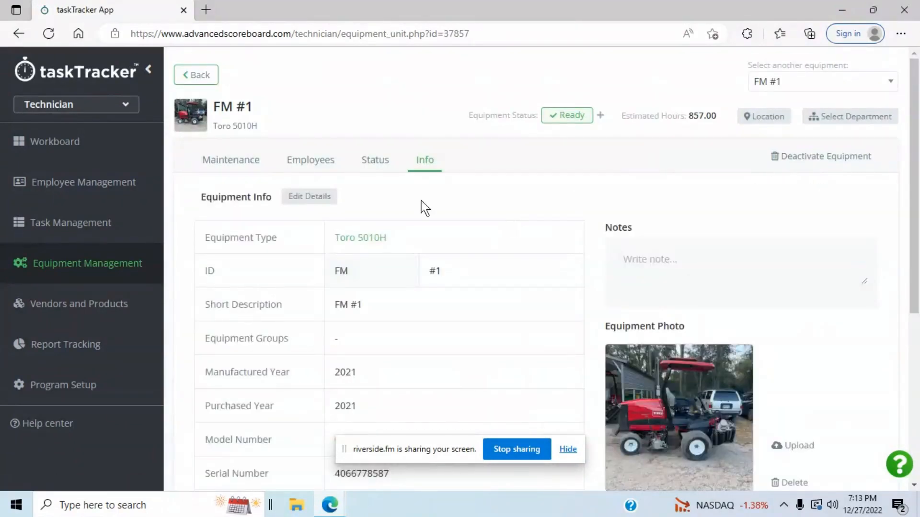
In FM #1's preventive maintenance, view which equipment the On Assigned CUT 1 7" CUTTING UNITS 5010H template applies to
left_click(216, 160)
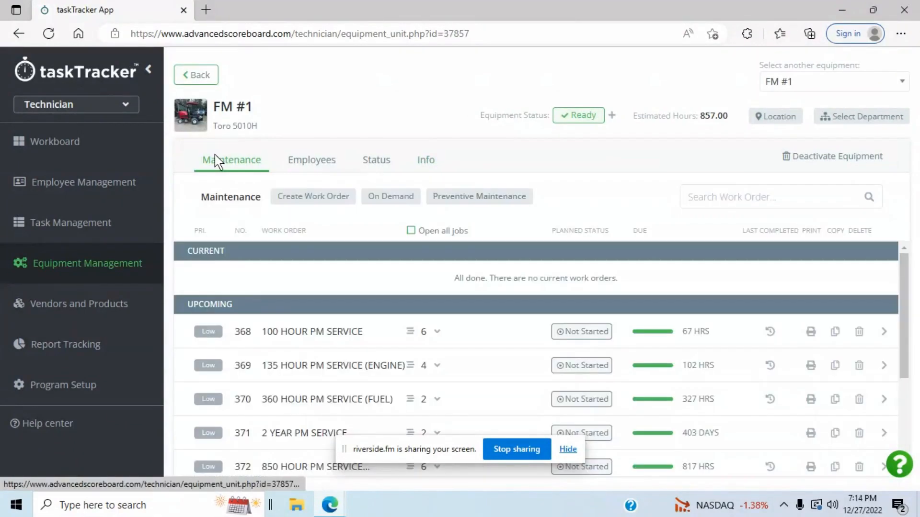
left_click(504, 198)
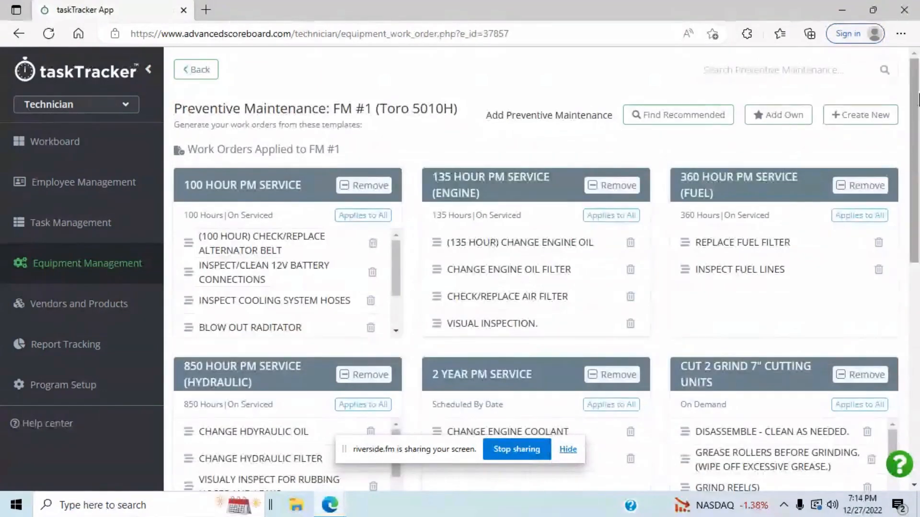
left_click_drag(918, 91, 918, 279)
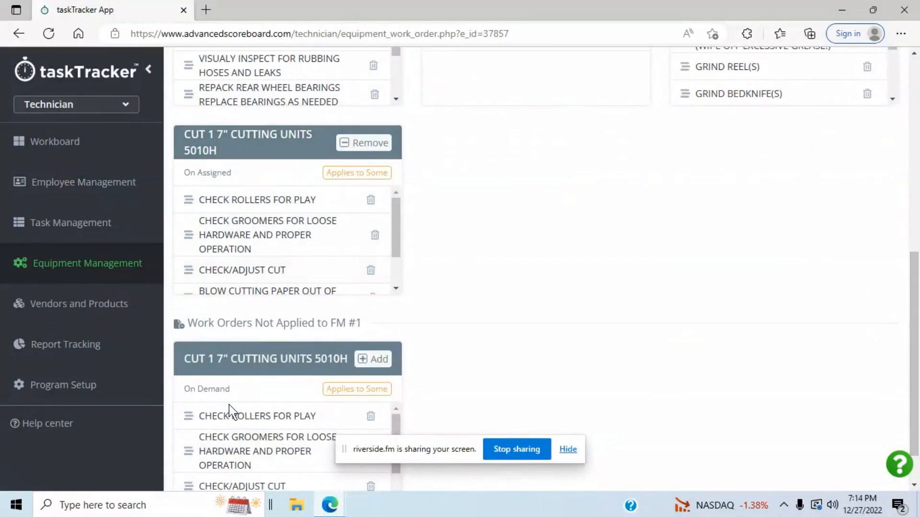
left_click(352, 173)
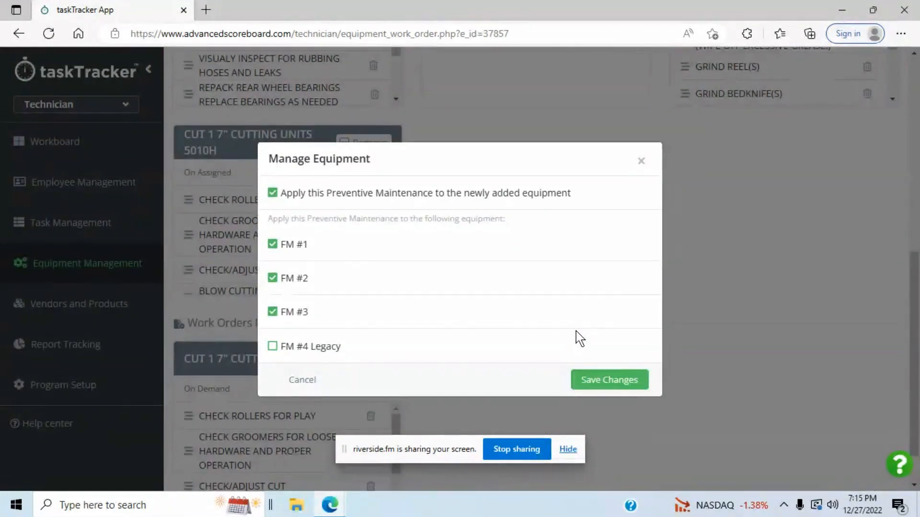
Close the equipment assignment list and view the parts attached to the DISASSEMBLE - CLEAN AS NEEDED job in the CUT 2 GRIND 7" CUTTING UNITS work order
left_click(641, 163)
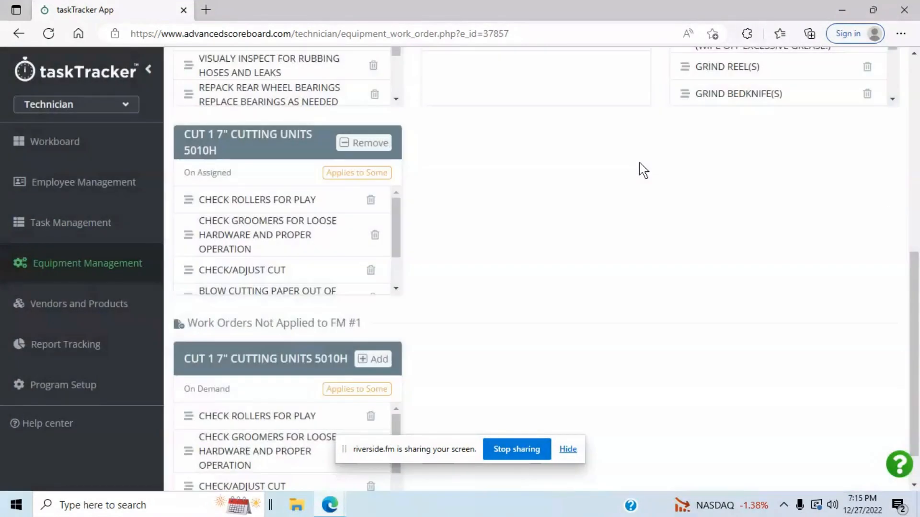
scroll(918, 278, "up", 2)
scroll(918, 278, "up", 2)
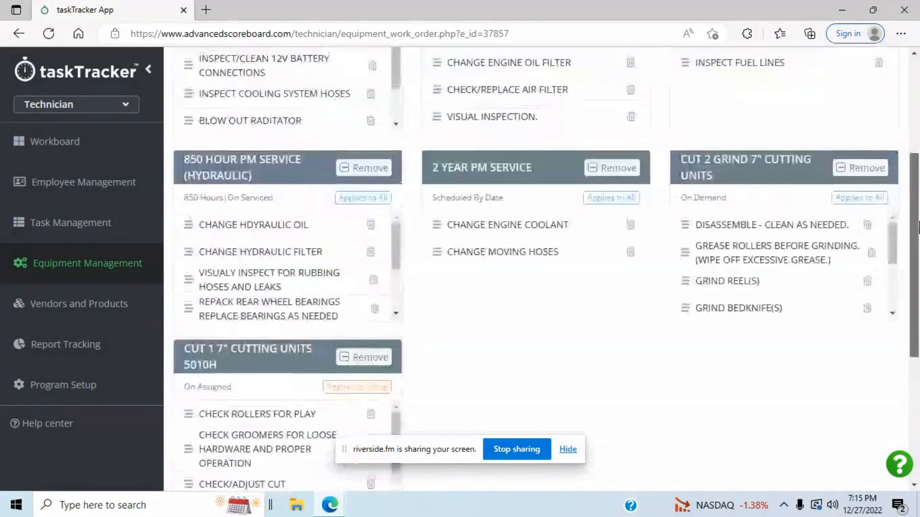
left_click(740, 170)
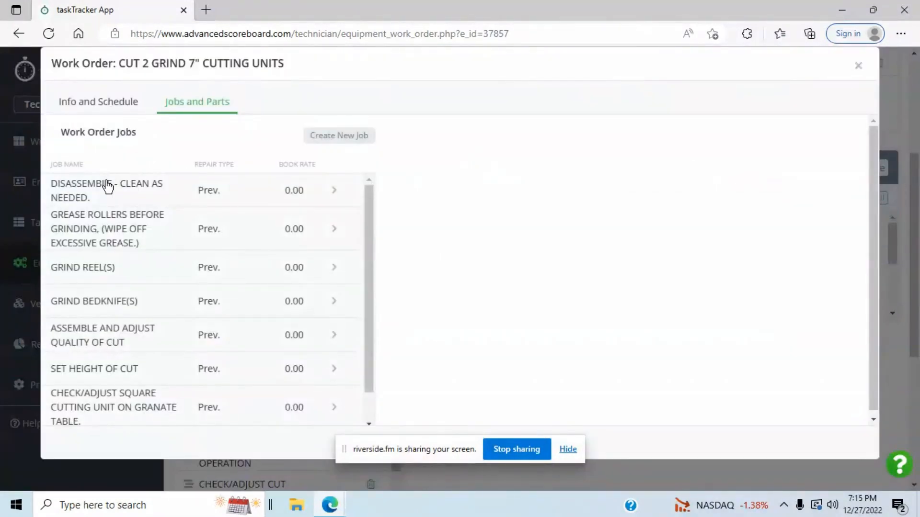
left_click(107, 185)
left_click(418, 139)
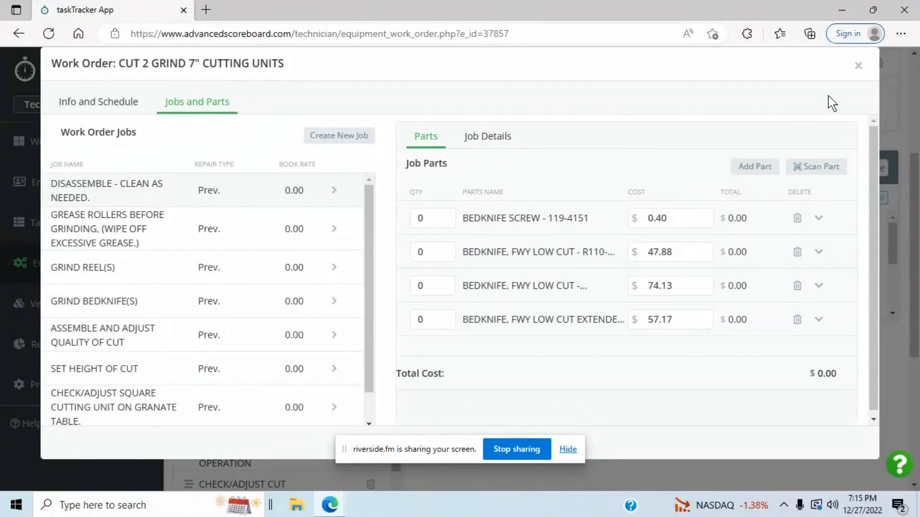
left_click(857, 66)
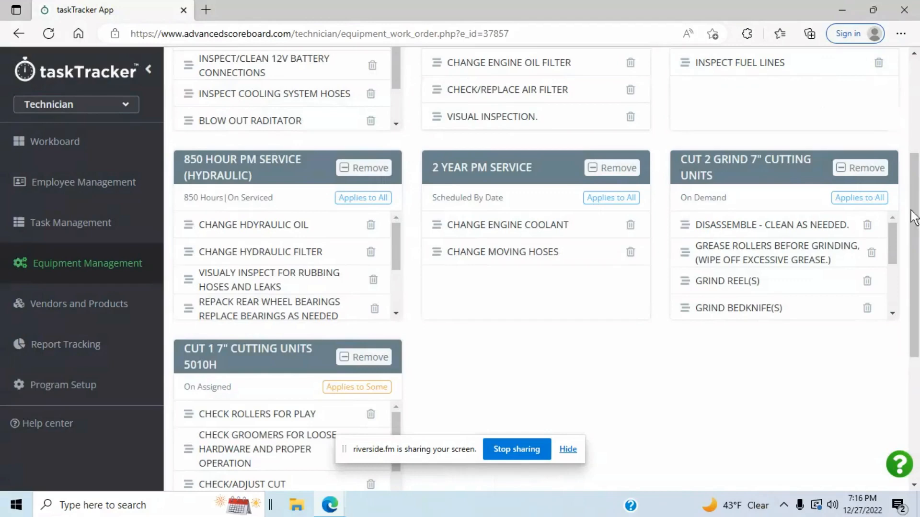
Reopen the CUT 2 GRIND 7" CUTTING UNITS work order and view its info and schedule settings
scroll(919, 235, "up", 2)
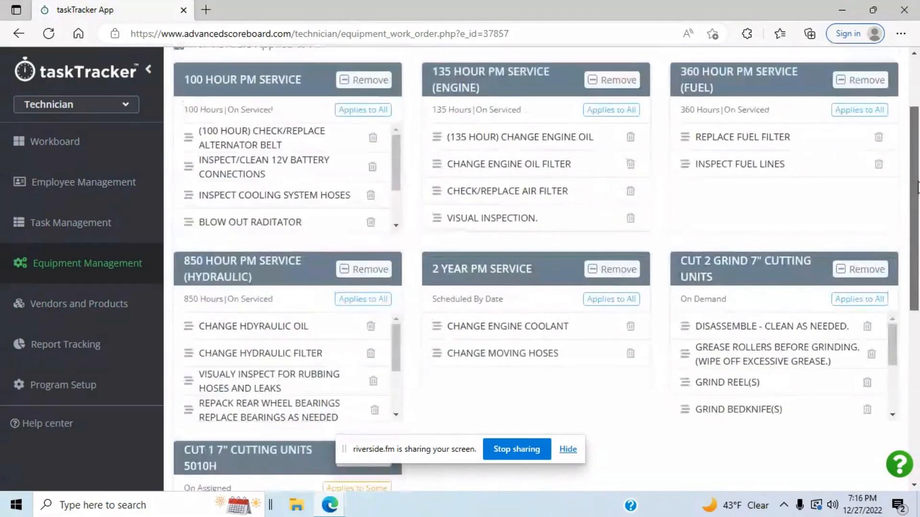
left_click(739, 263)
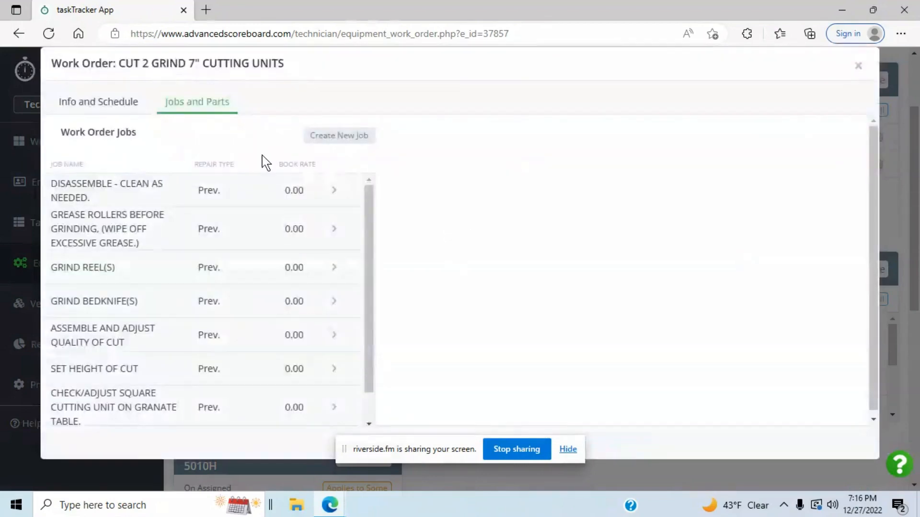
left_click(111, 109)
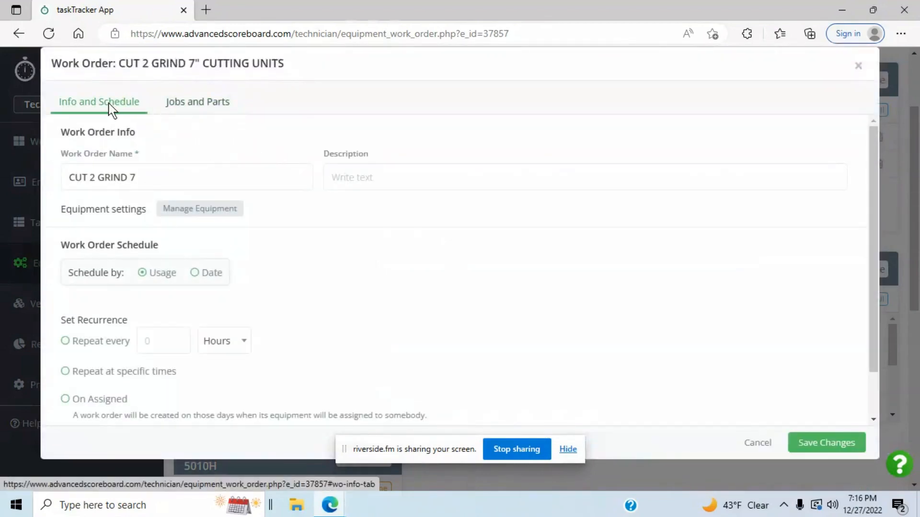
Review the labor task, default task hours and book rate of the DISASSEMBLE - CLEAN AS NEEDED job, then close the work order
left_click(180, 99)
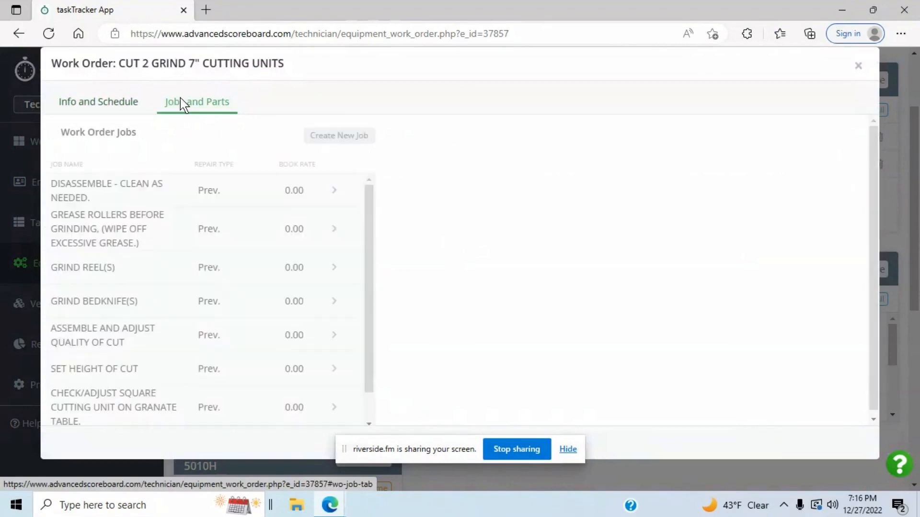
left_click(166, 192)
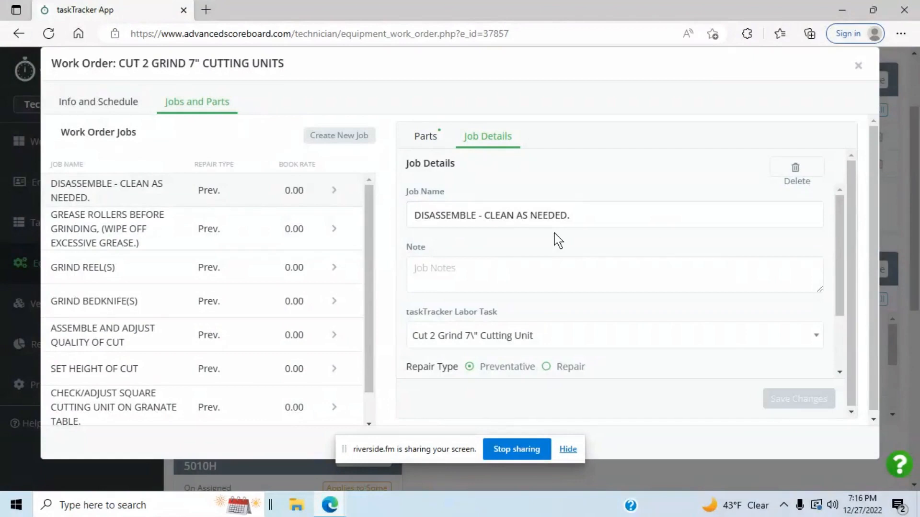
left_click_drag(837, 255, 843, 293)
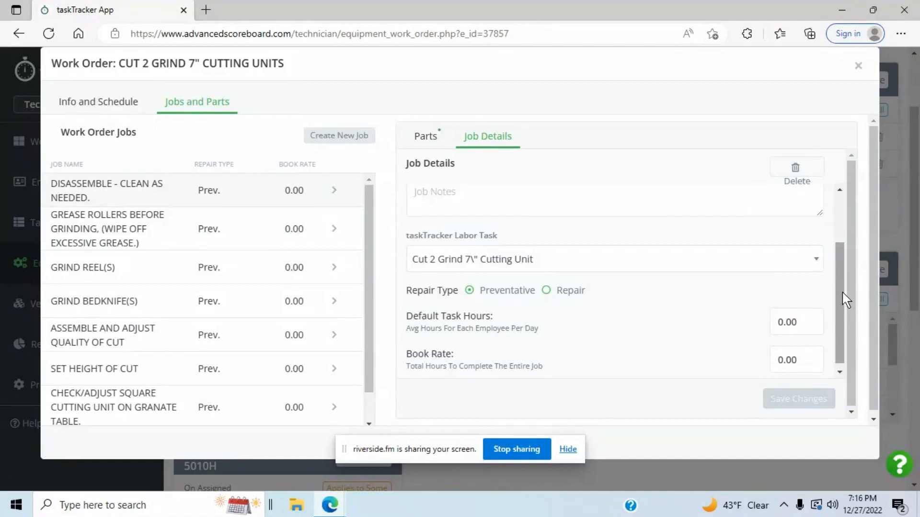
left_click(797, 349)
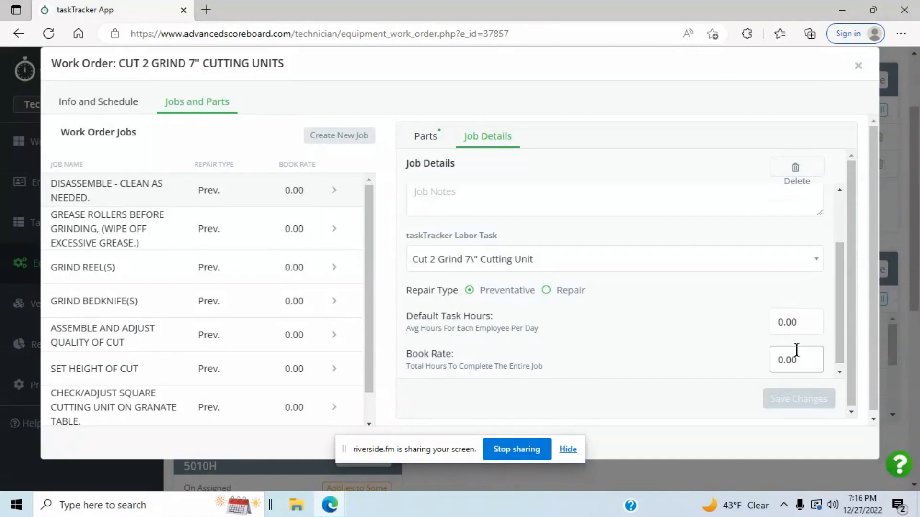
left_click(813, 319)
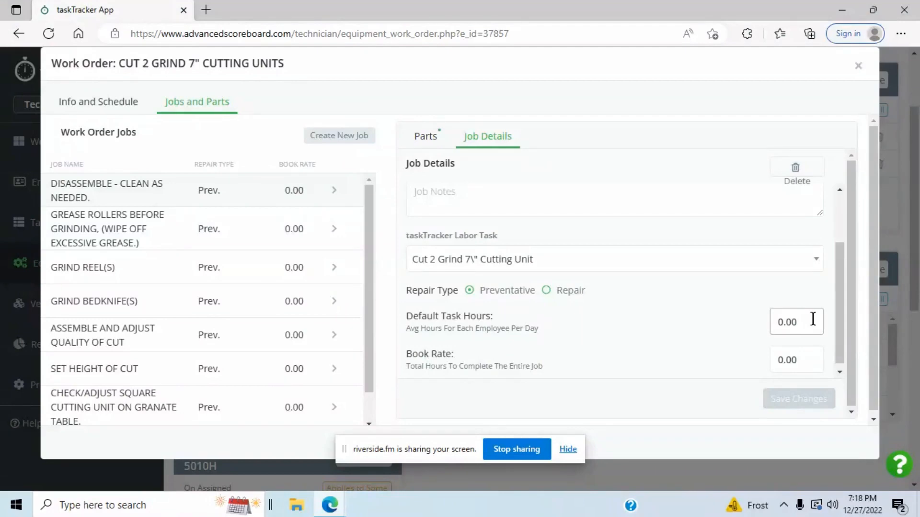
left_click(858, 66)
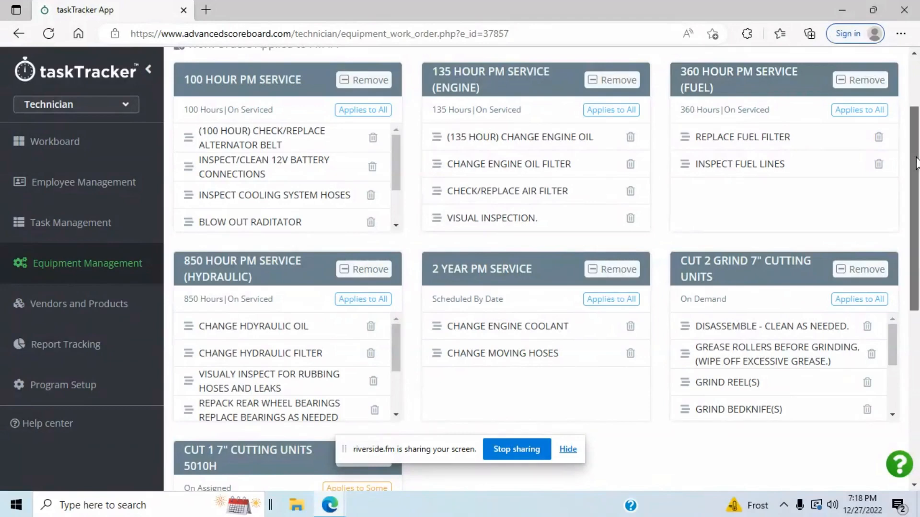
left_click_drag(916, 163, 916, 120)
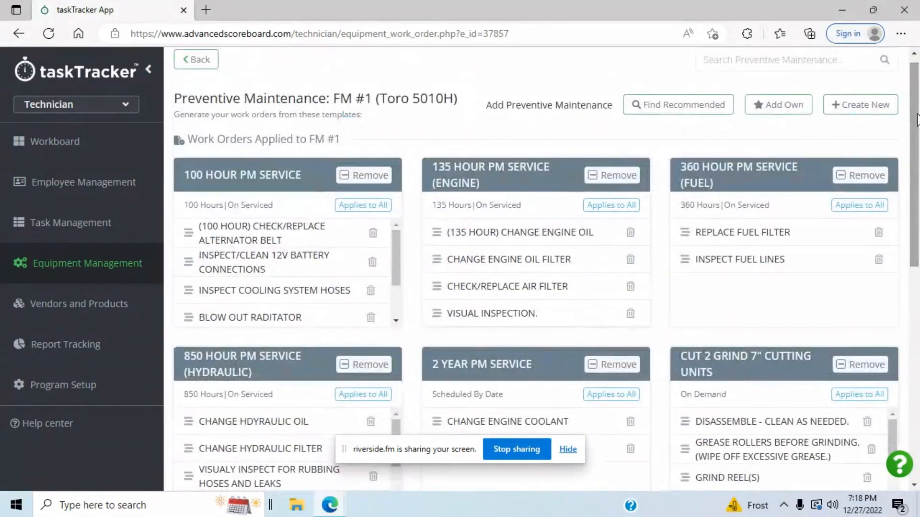